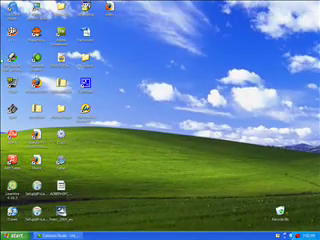
Select all desktop icons, including the Recycle Bin, then clear the selection
right_click(2, 2)
key(Escape)
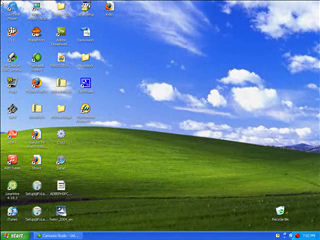
drag(3, 3, 80, 230)
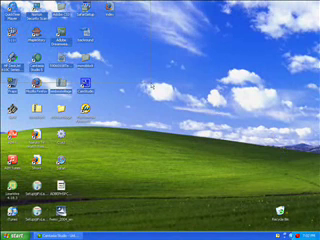
key(ctrl+a)
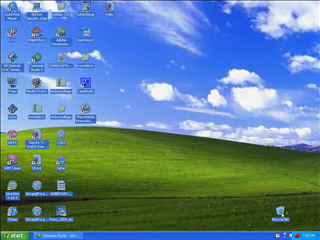
click(175, 157)
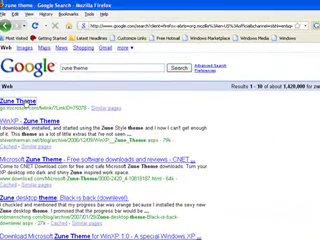
Save ZuneDesktopTheme.msi from the Zune Theme link and run it past the security warning
click(18, 101)
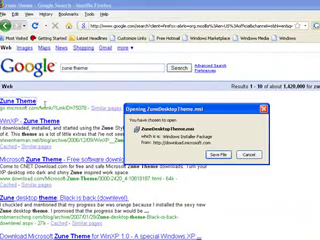
click(217, 155)
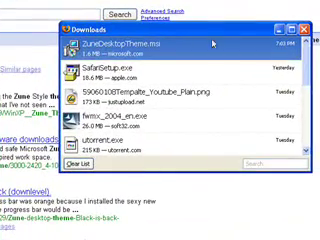
double_click(190, 50)
click(168, 130)
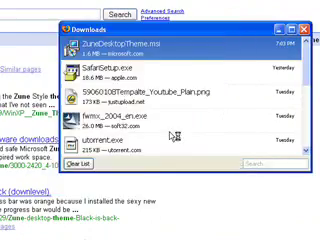
Choose Repair in Zune Desktop Theme Setup and start the repair
click(193, 204)
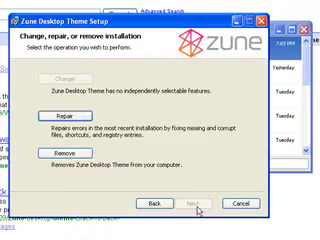
click(65, 117)
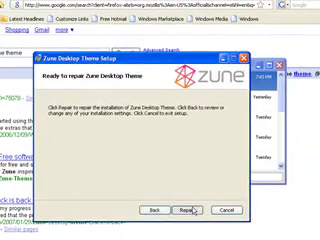
click(188, 210)
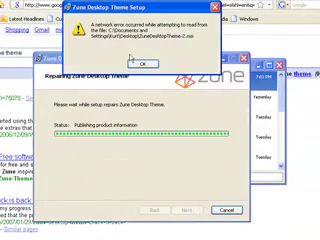
Dismiss the network error, finish the failed setup, and close Downloads and Firefox
click(141, 64)
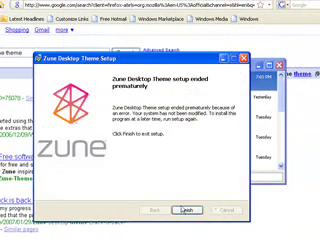
click(186, 210)
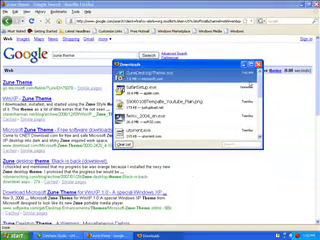
click(259, 66)
click(310, 4)
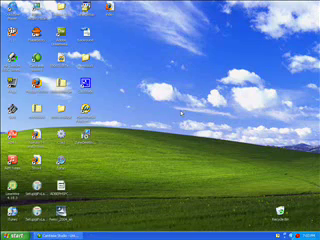
Go from the Start menu to Control Panel's Appearance and Themes category
click(14, 235)
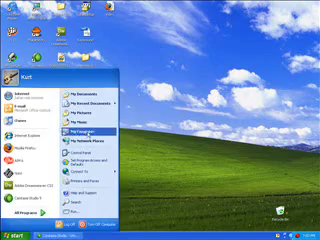
click(87, 152)
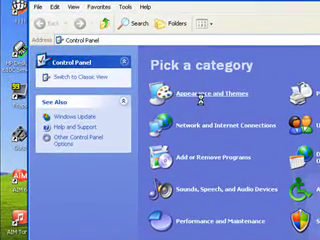
click(201, 95)
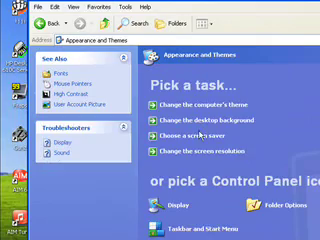
Open the theme settings, close Control Panel, and move Display Properties up and right
click(208, 105)
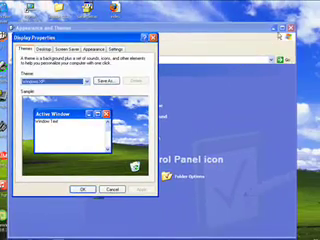
click(290, 27)
mouse_move(130, 37)
mouse_down()
mouse_move(178, 11)
mouse_move(165, 35)
mouse_up()
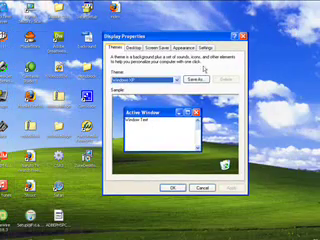
Select the Zune theme, after briefly picking Windows Classic, and apply it with OK
click(176, 80)
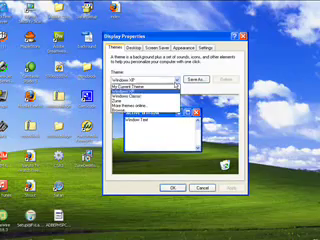
click(121, 160)
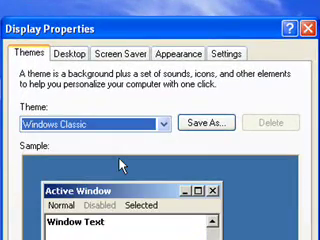
click(162, 124)
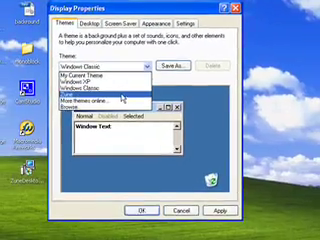
click(80, 93)
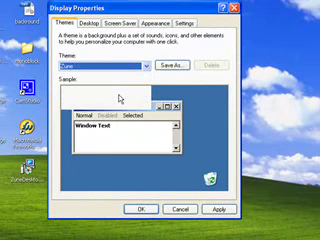
click(141, 210)
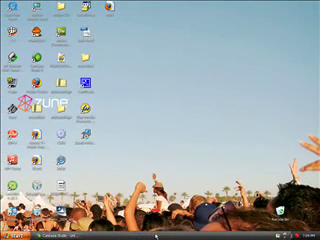
Let the Zune theme finish, leaving the concert-crowd wallpaper and black taskbar showing
mouse_move(145, 145)
mouse_down()
mouse_move(167, 160)
mouse_move(185, 190)
mouse_up()
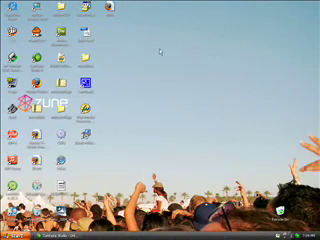